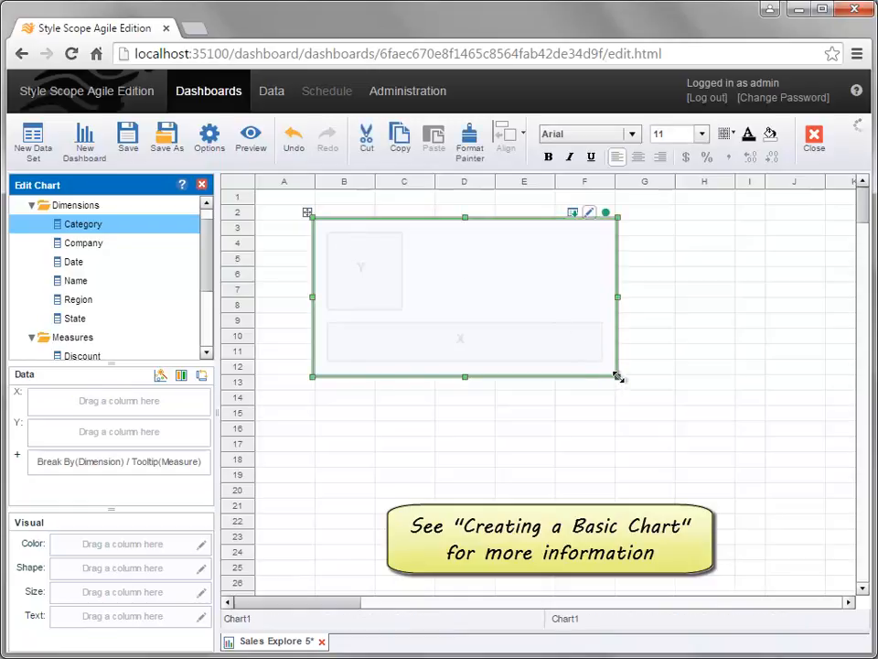
Step: Enlarge the empty chart to span about columns B to H and rows 3 to 17
left_click_drag(621, 382, 739, 462)
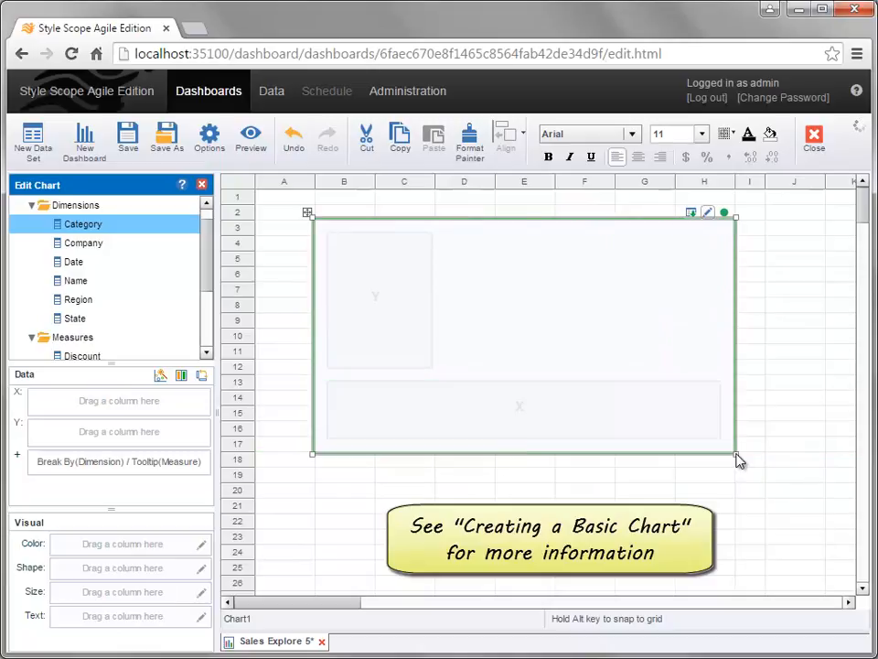
mouse_move(308, 214)
left_mouse_down()
mouse_move(326, 245)
mouse_move(311, 213)
left_mouse_up()
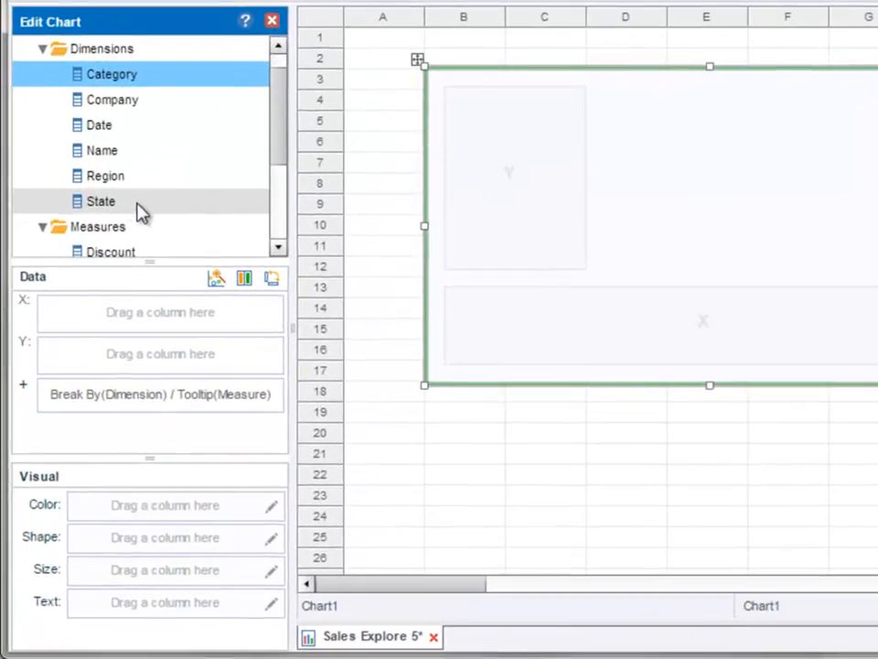
Step: Bind the State dimension to the chart's X axis and the Total measure to its Y axis
left_click_drag(137, 206, 129, 316)
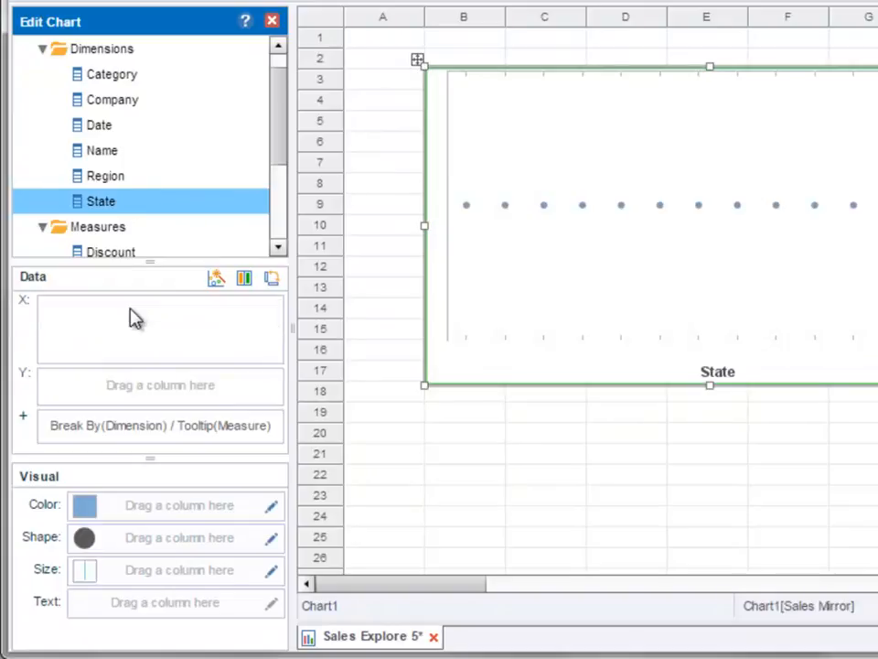
left_click_drag(284, 155, 280, 241)
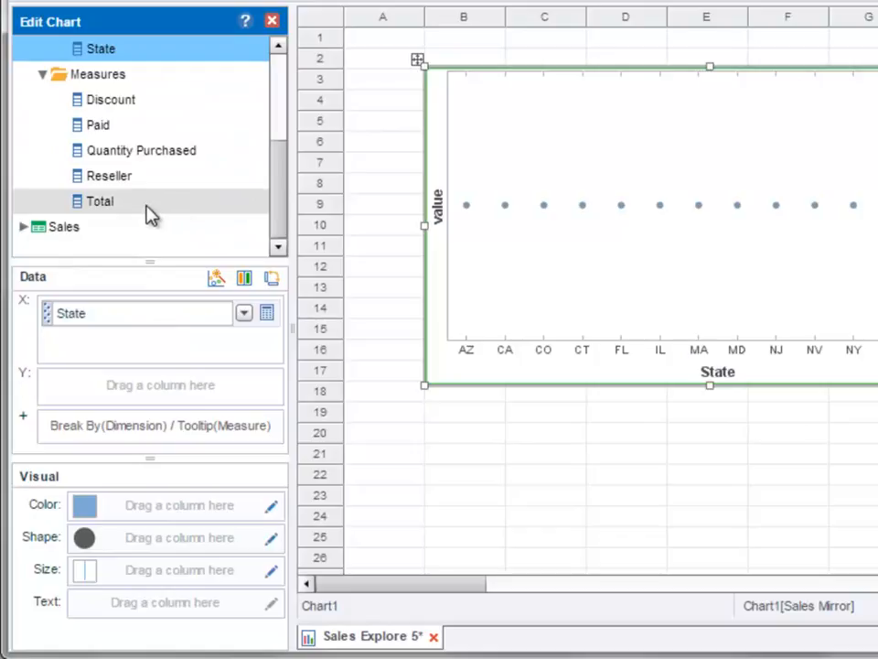
left_click_drag(130, 208, 144, 394)
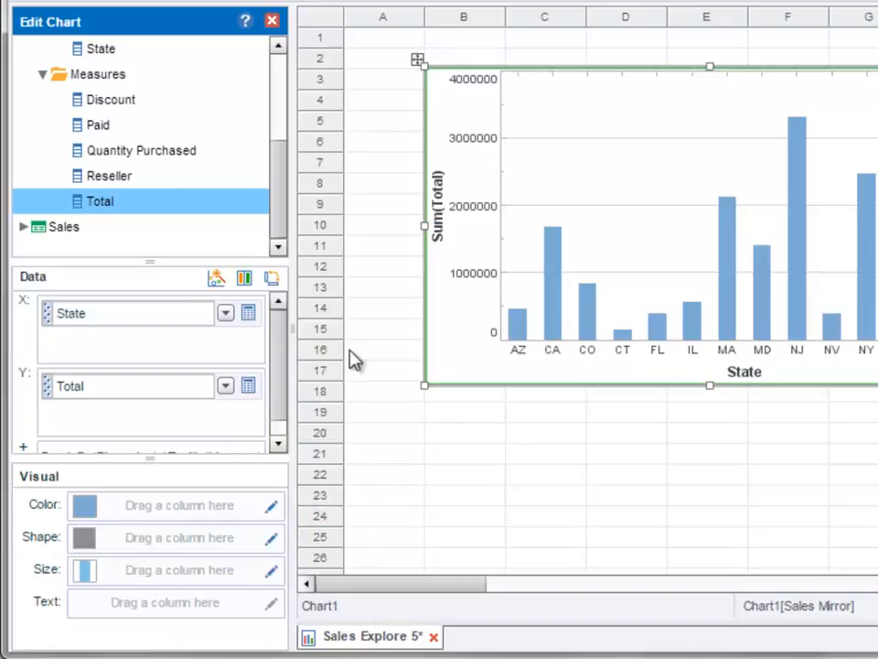
Step: Add the Category dimension to the X axis and place it above State
left_click_drag(280, 187, 277, 88)
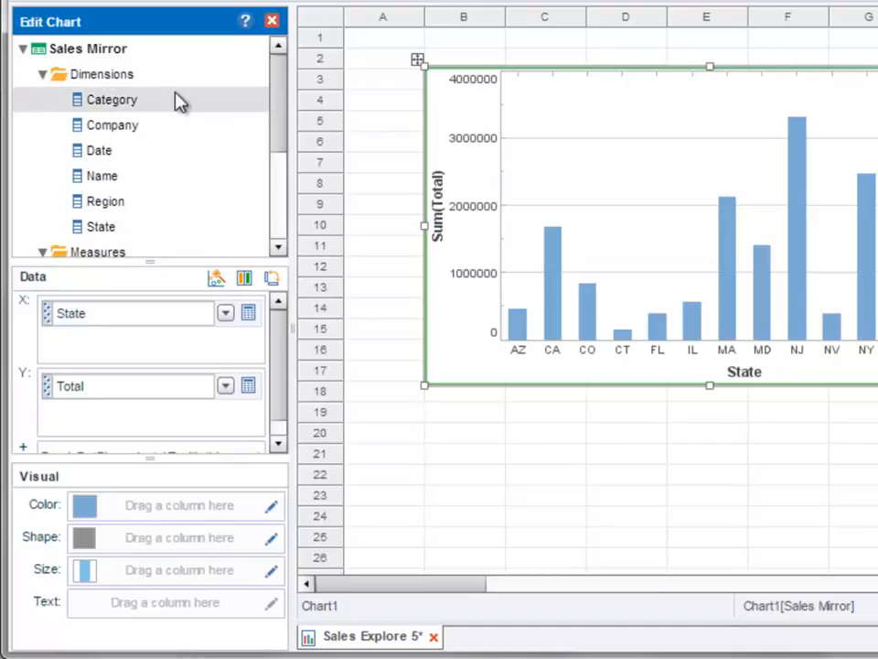
left_click_drag(165, 105, 142, 348)
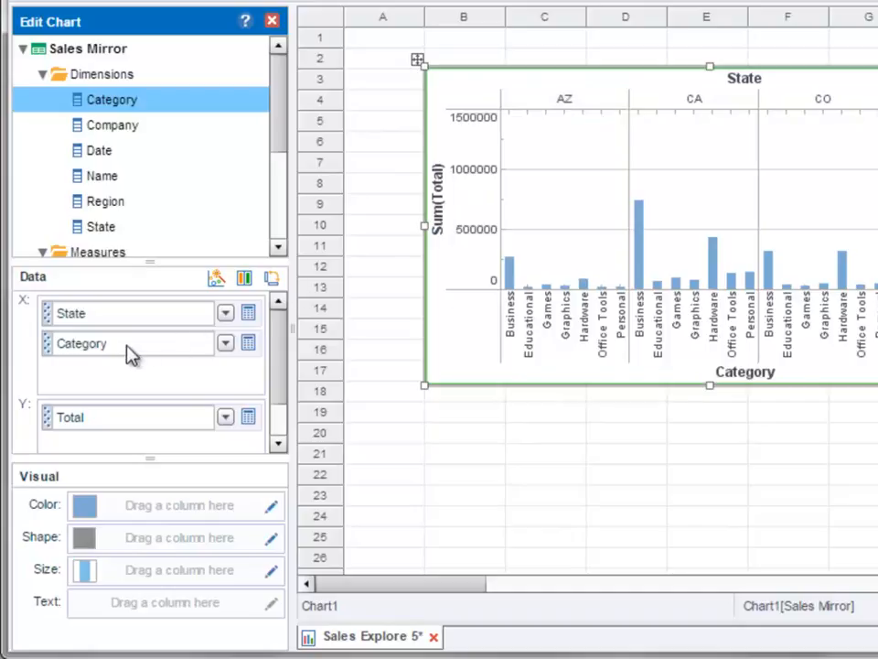
left_click_drag(126, 355, 161, 307)
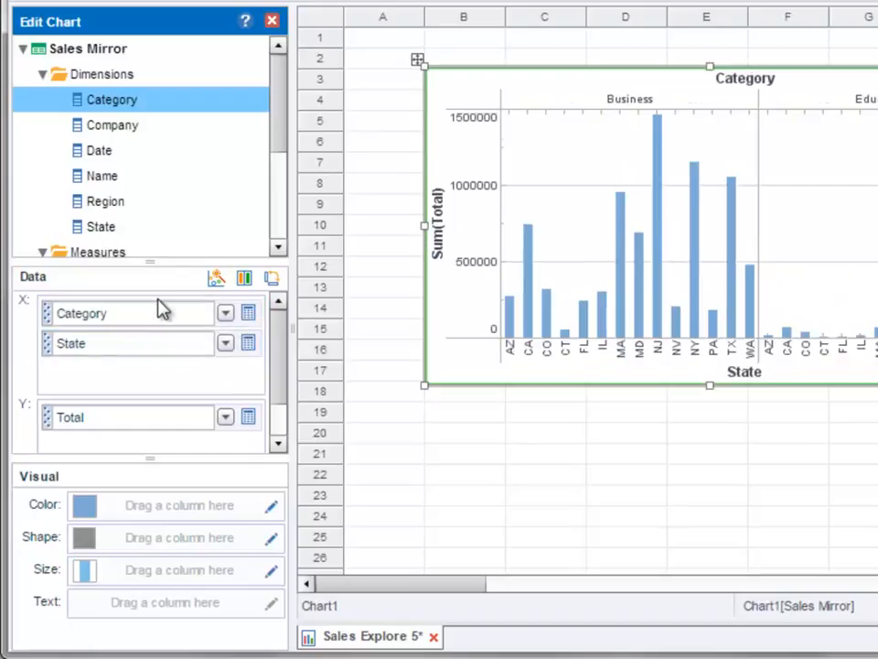
left_click(544, 431)
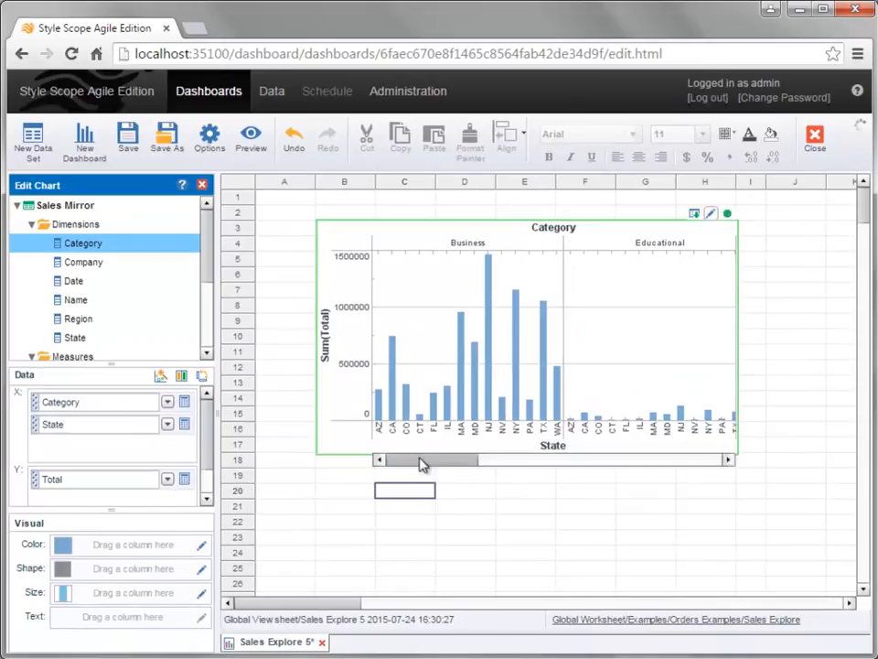
mouse_move(421, 461)
left_mouse_down()
mouse_move(606, 458)
mouse_move(414, 465)
mouse_move(421, 469)
left_mouse_up()
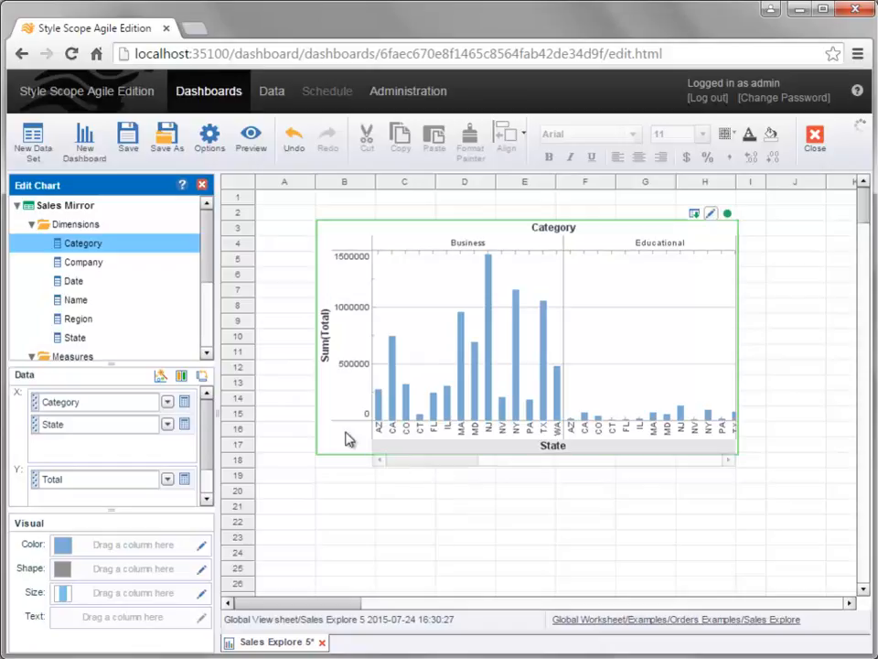
Step: Add a Category selection list below the chart, widen it to two columns, and select Business and Educational
left_click_drag(117, 250, 353, 476)
left_click(362, 518)
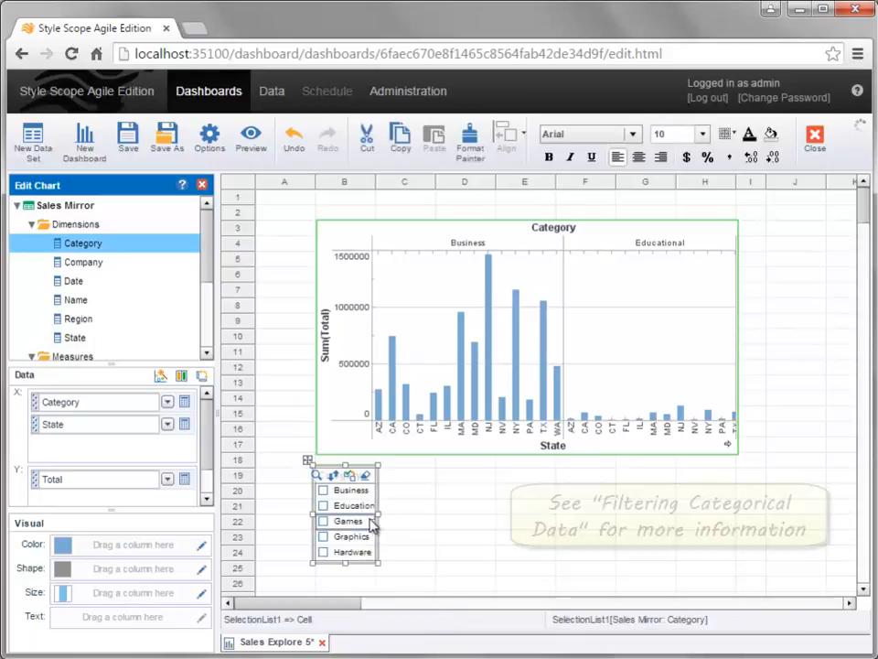
left_click_drag(378, 515, 438, 514)
left_click(323, 492)
left_click(323, 505)
Step: Delete the Category selection list below the chart
left_click(465, 528)
left_click(417, 521)
key("Delete")
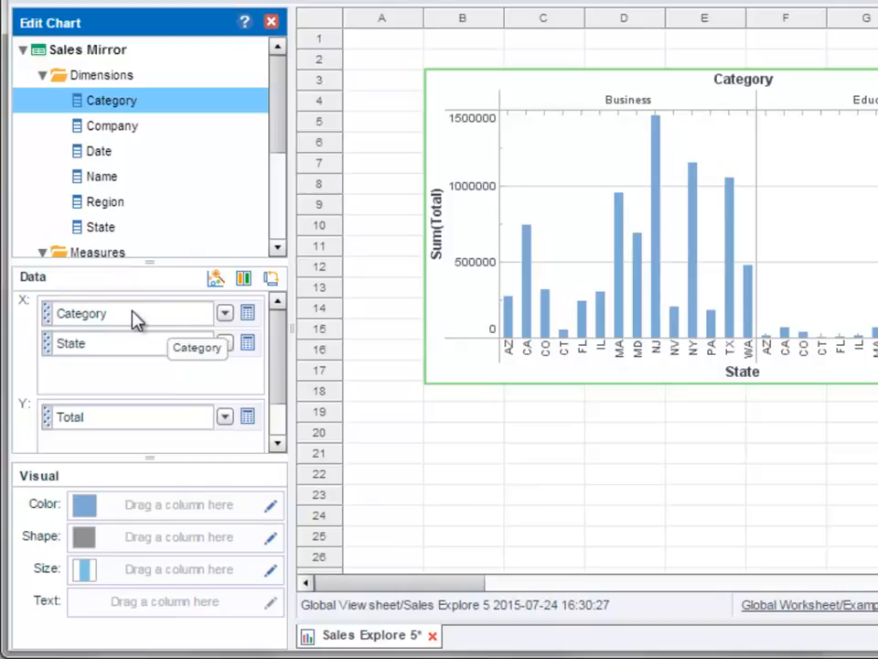
Step: Move Category from the X axis to the Y axis above Total and look through all the facet rows
left_click_drag(135, 319, 157, 416)
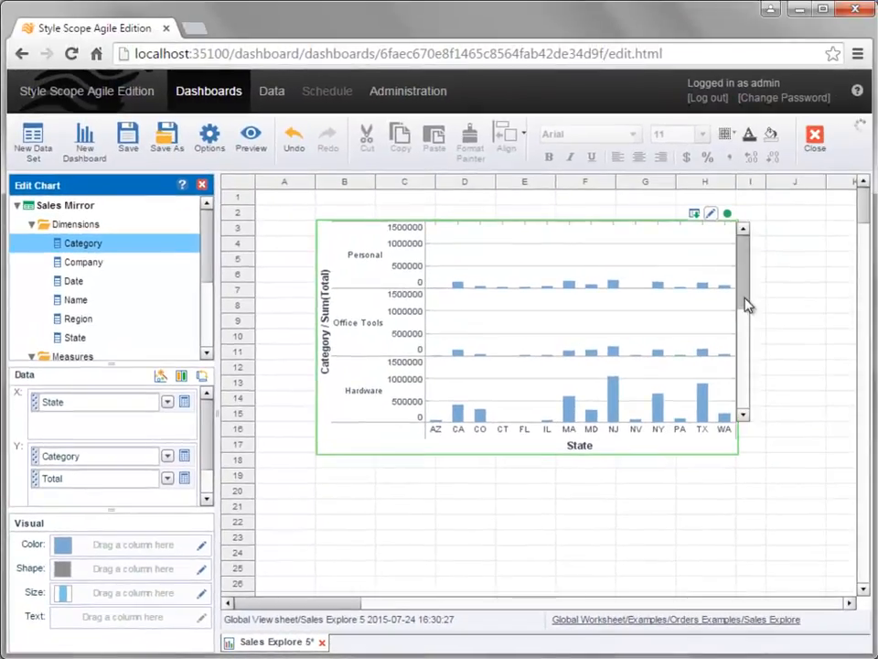
scroll(825, 302, "down", 2)
left_click_drag(748, 360, 749, 294)
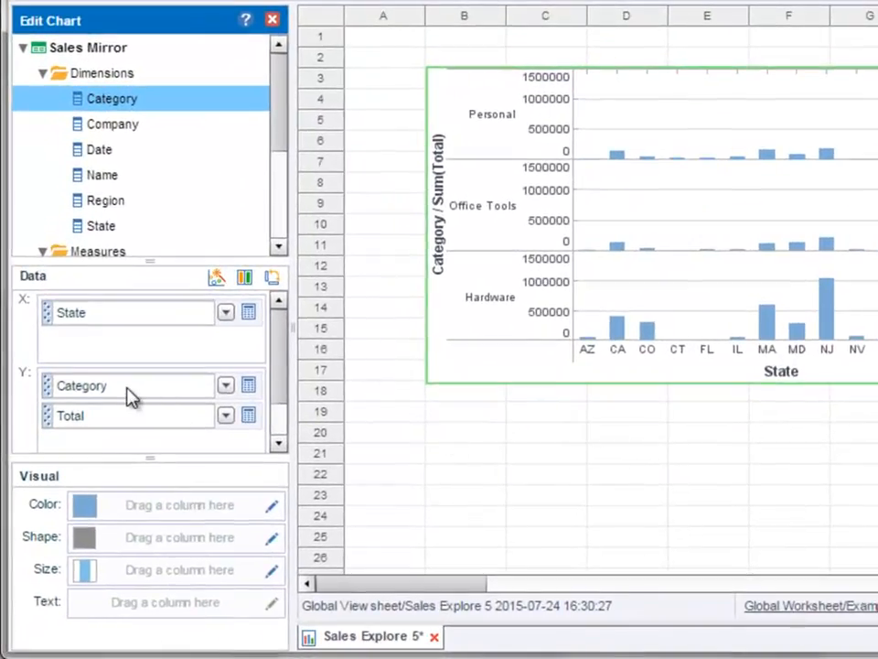
Step: Move Category from the Y axis to Color, try it on Shape, Size and Text in turn, and return it to Color
left_click_drag(126, 392, 156, 520)
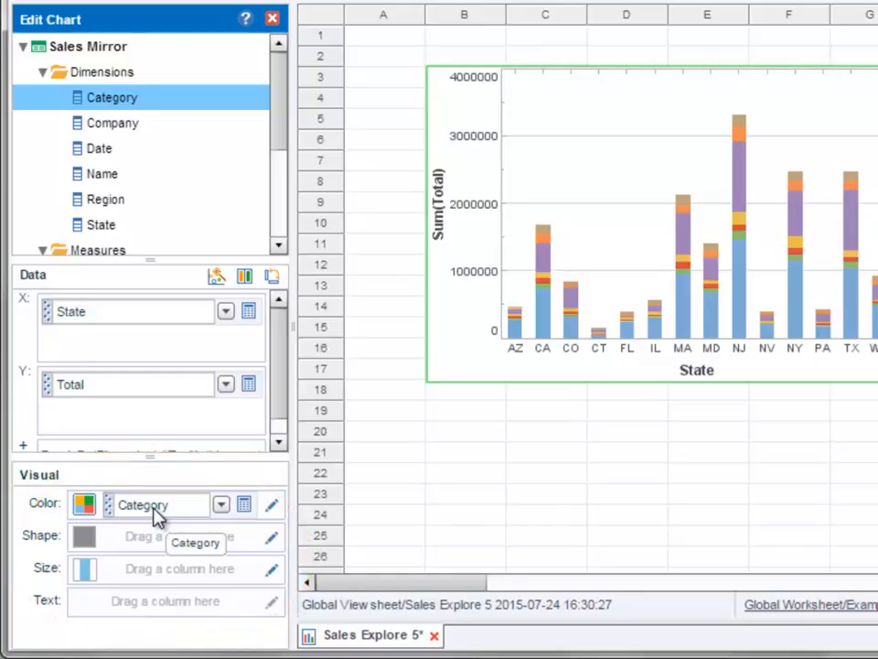
left_click_drag(157, 525, 160, 544)
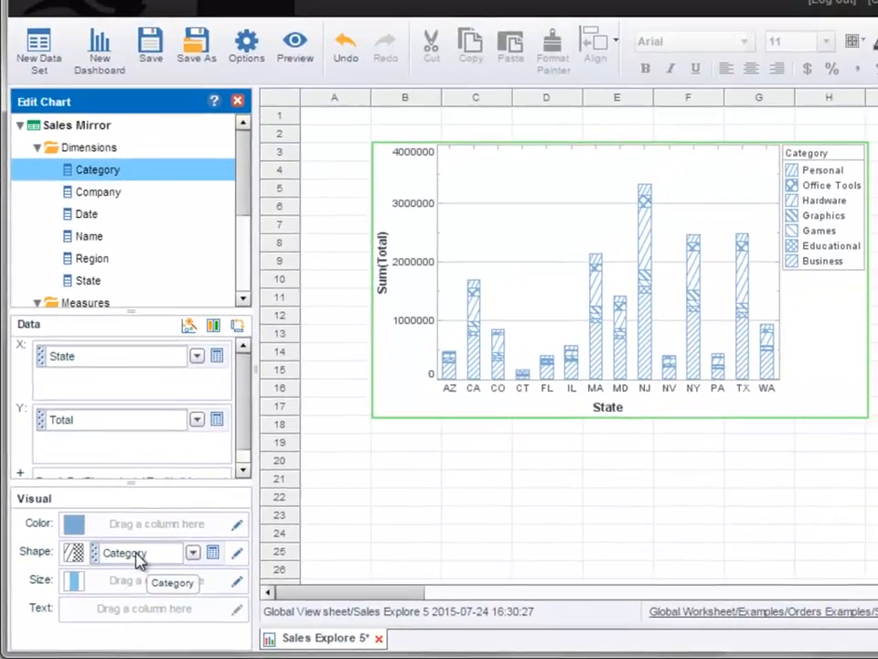
left_click_drag(138, 560, 144, 583)
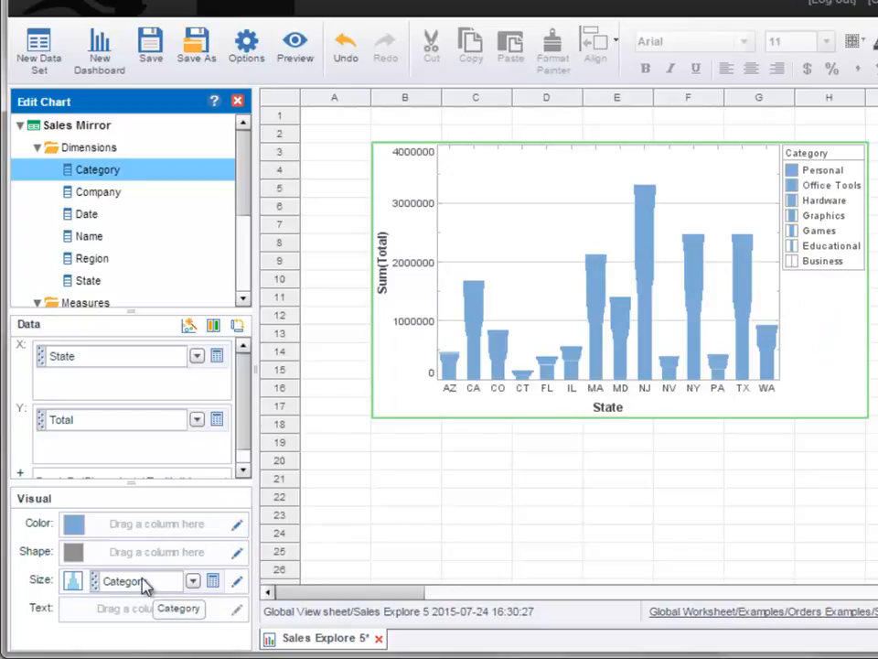
left_click_drag(143, 584, 139, 618)
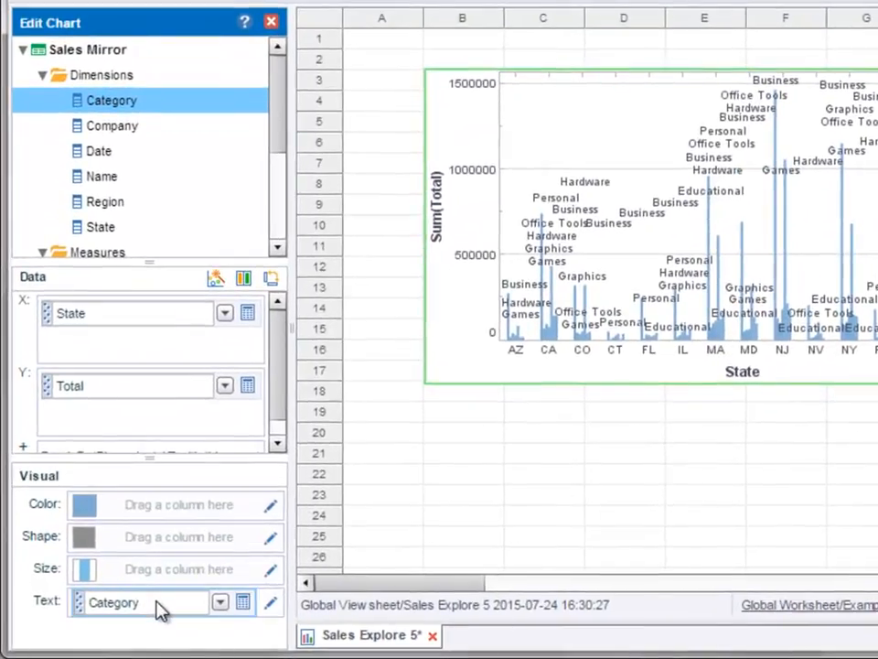
left_click_drag(137, 610, 204, 514)
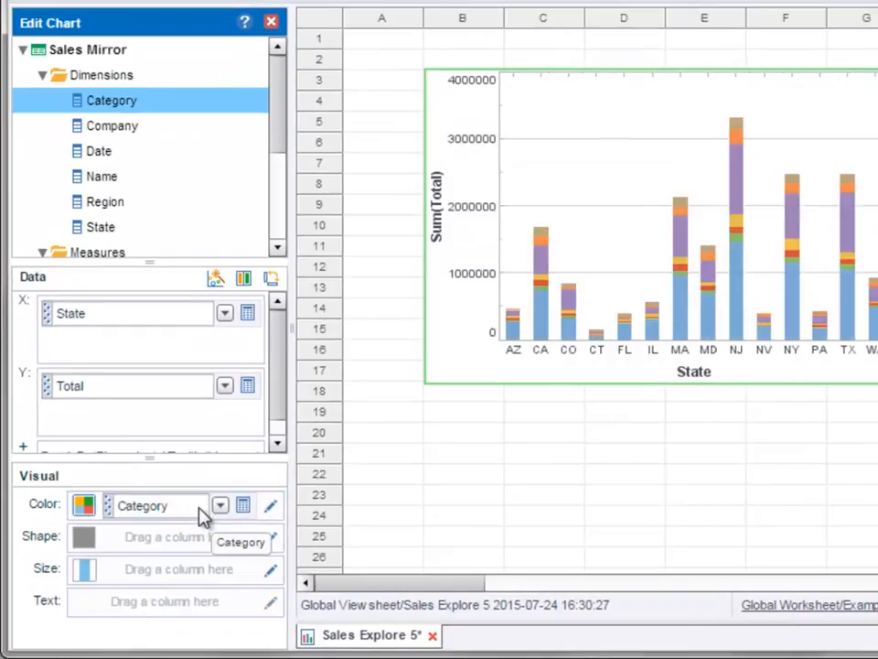
Step: Try Category as a Break By dimension instead of a color, inspect the bars, and return it to Color
left_click(272, 510)
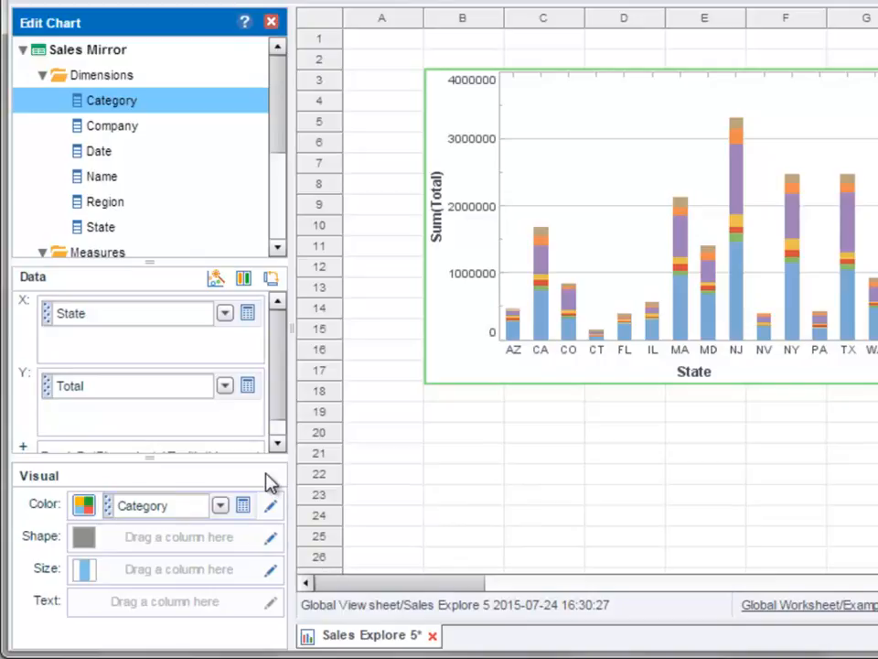
scroll(276, 398, "down", 1)
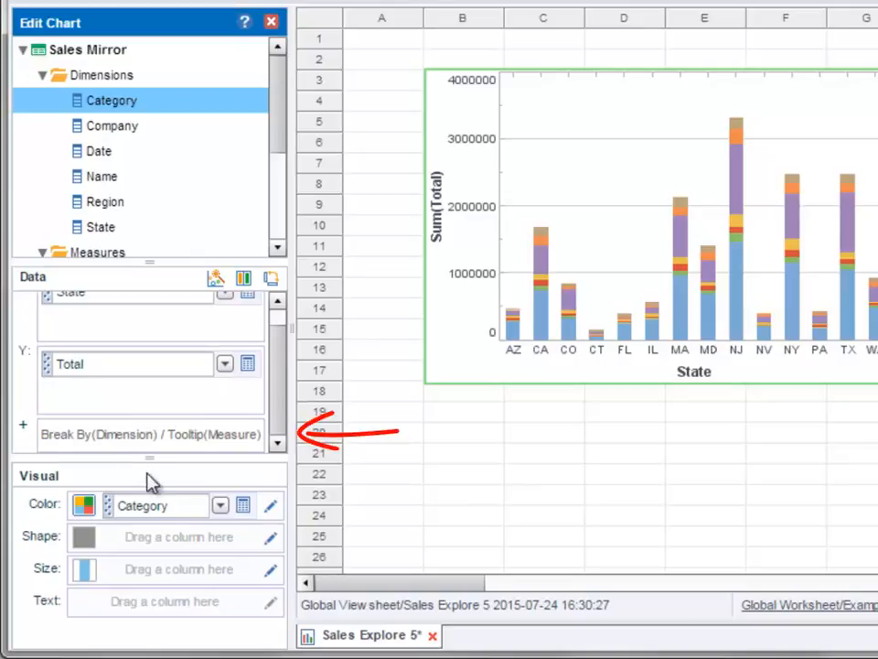
left_click_drag(170, 513, 153, 450)
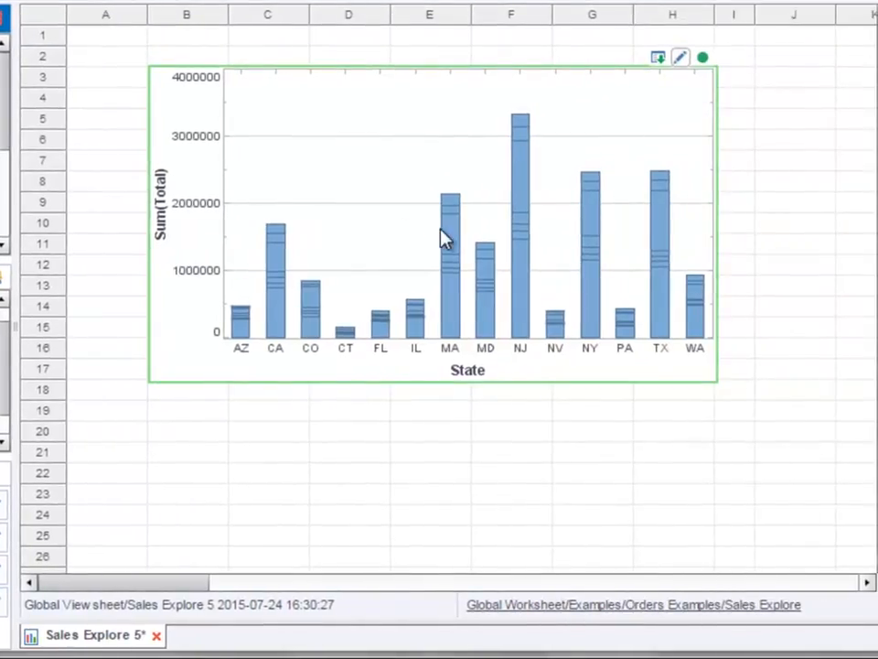
mouse_move(445, 238)
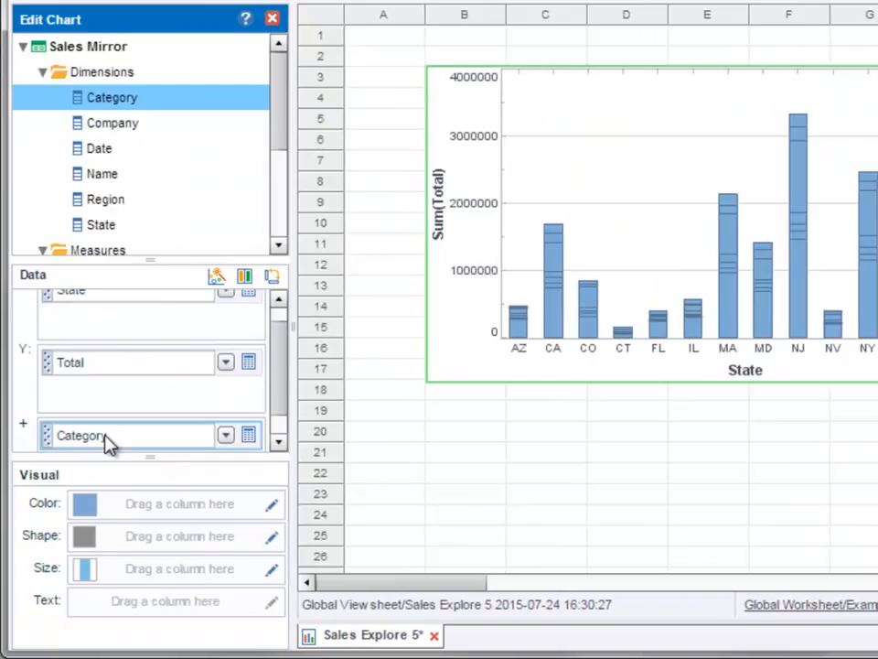
left_click_drag(104, 436, 142, 515)
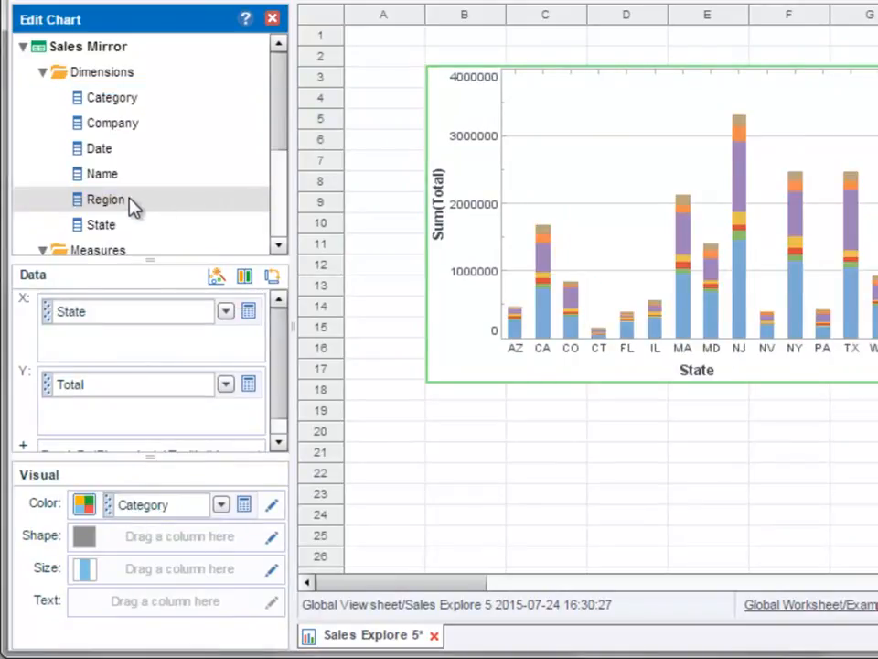
Step: Add Region above State on the X axis and Date above Total on the Y axis
left_click_drag(137, 204, 160, 306)
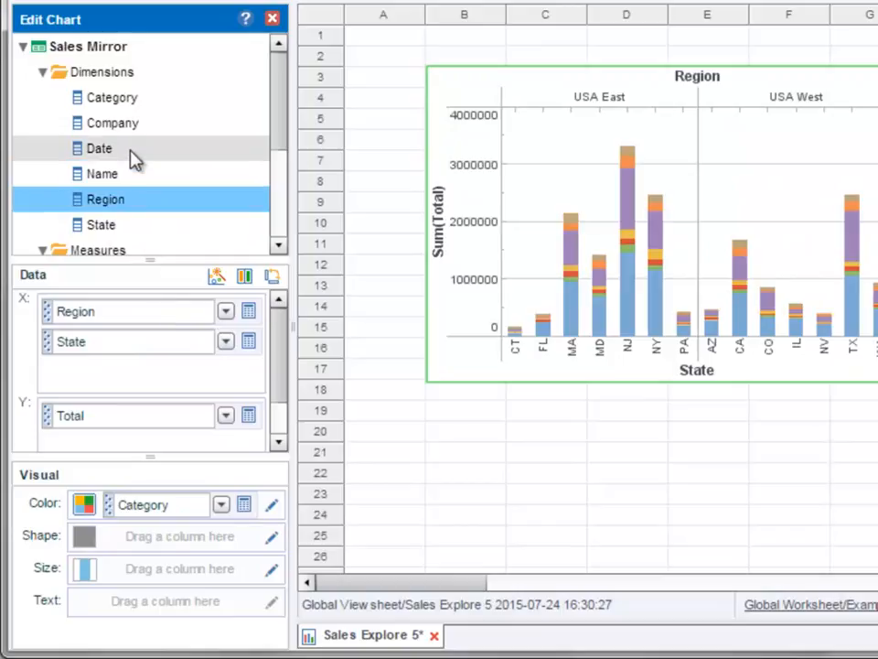
left_click_drag(126, 157, 153, 449)
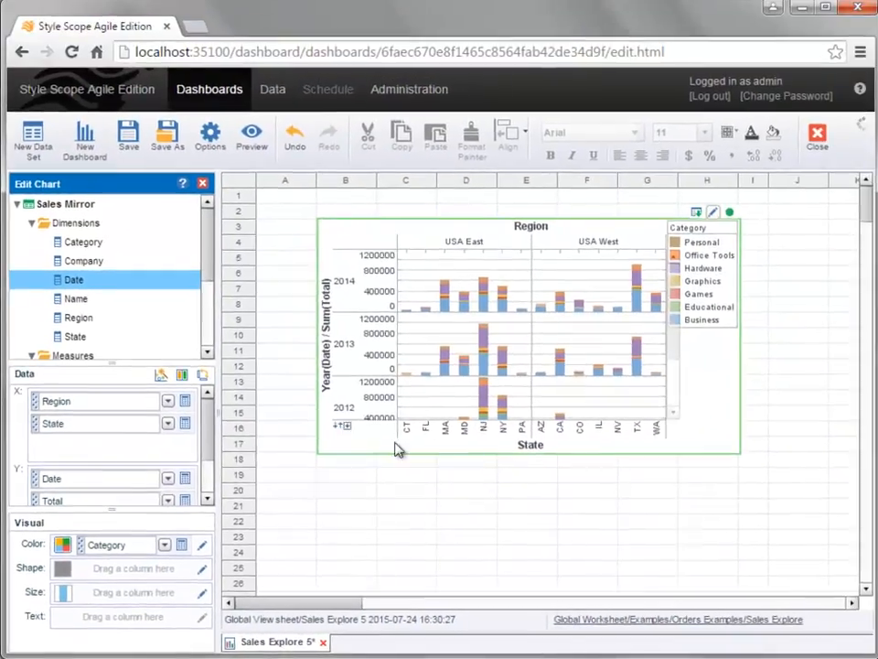
Step: Stretch the chart's height down to about row 25
left_click_drag(709, 383, 712, 538)
left_click_drag(528, 569, 529, 589)
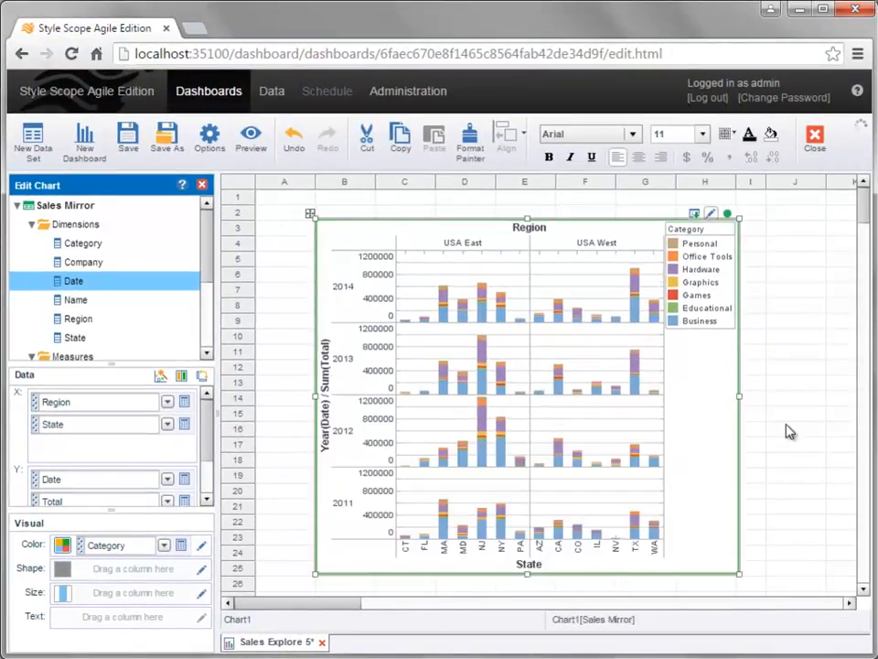